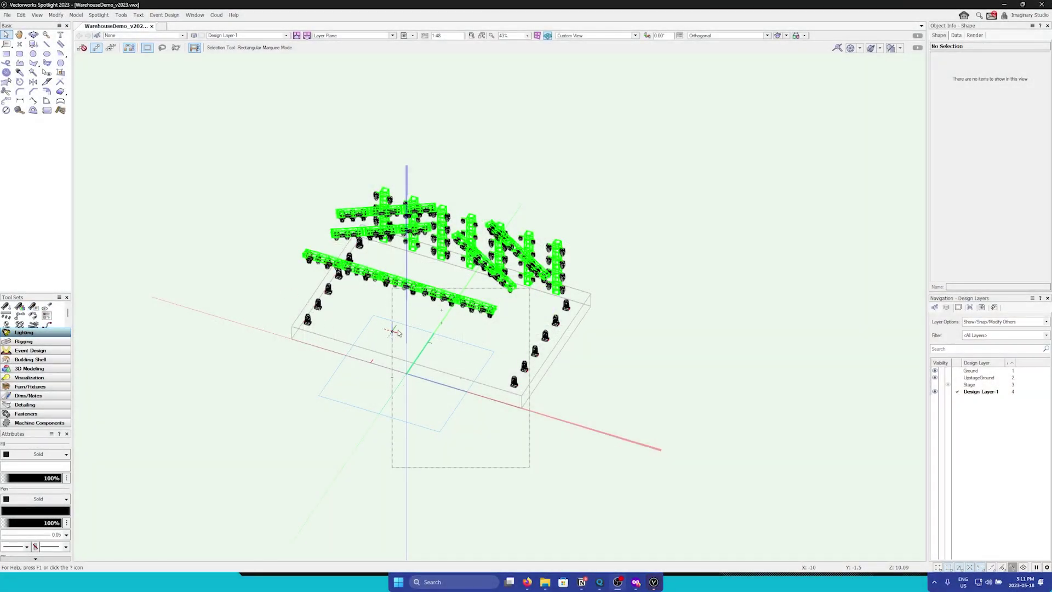
# Turn the lighting rig to a front view and zoom in from 43% to 96%.
pyautogui.moveTo(382, 324); pyautogui.dragTo(461, 187, button='middle')
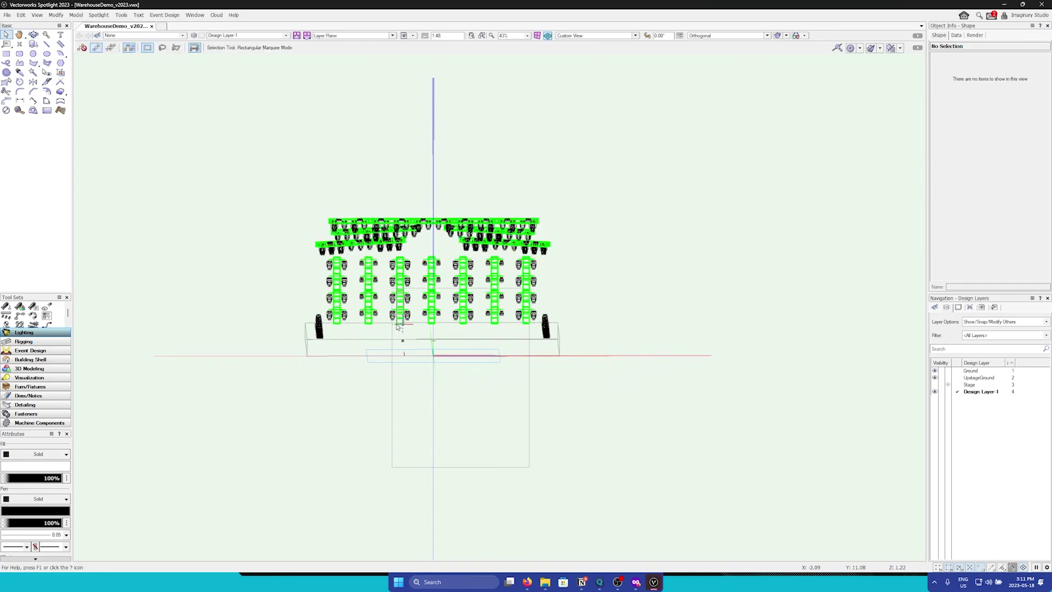
pyautogui.scroll(5, 537, 290)
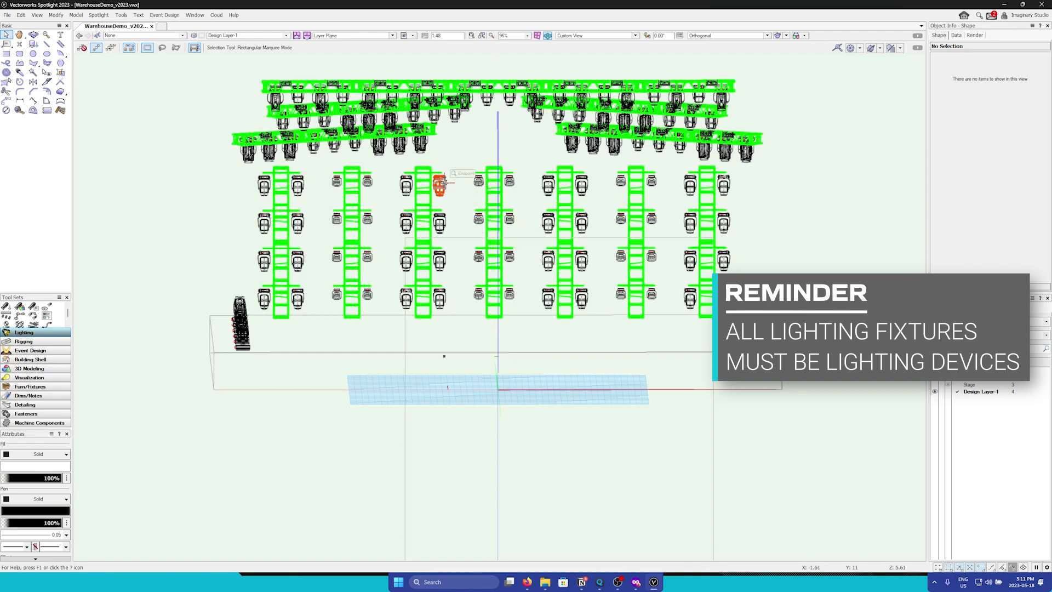
# Select a Robe MegaPointe fixture and check its channel 338 and universe/address 8/35.
pyautogui.click(443, 183)
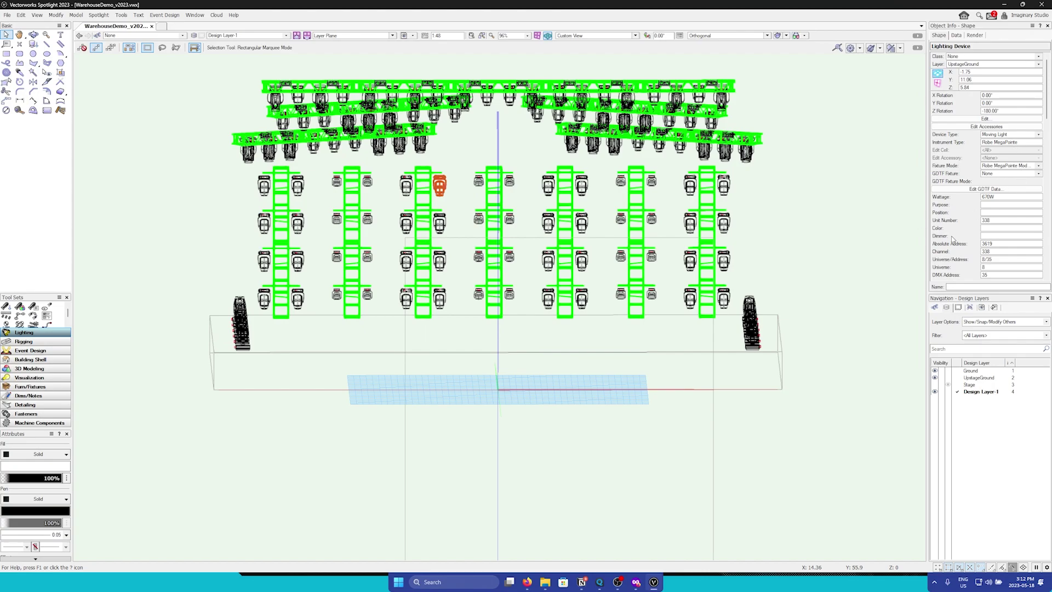
pyautogui.scroll(-2, 946, 265)
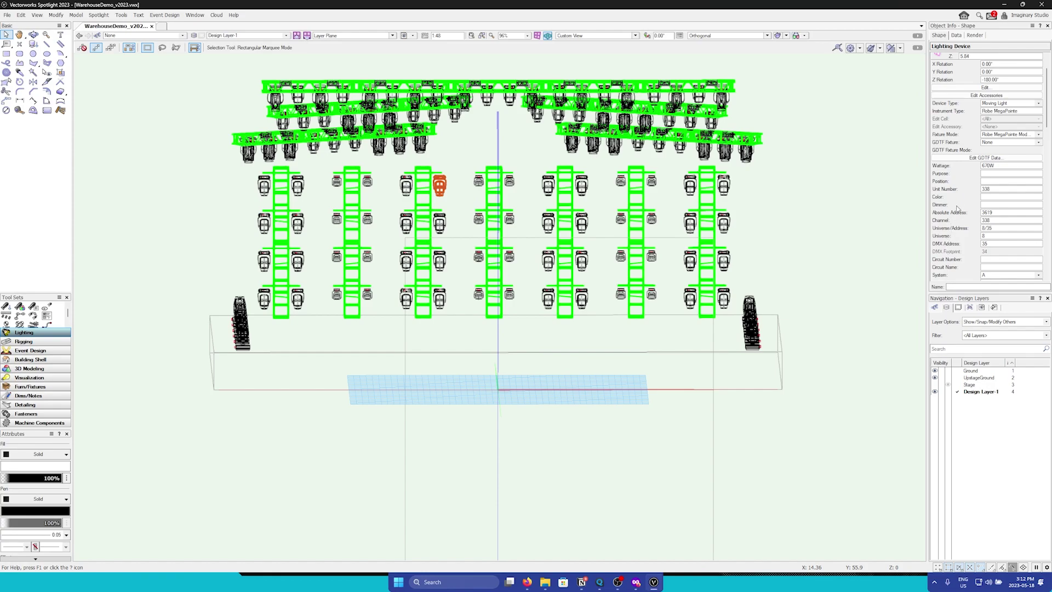
pyautogui.scroll(-2, 946, 264)
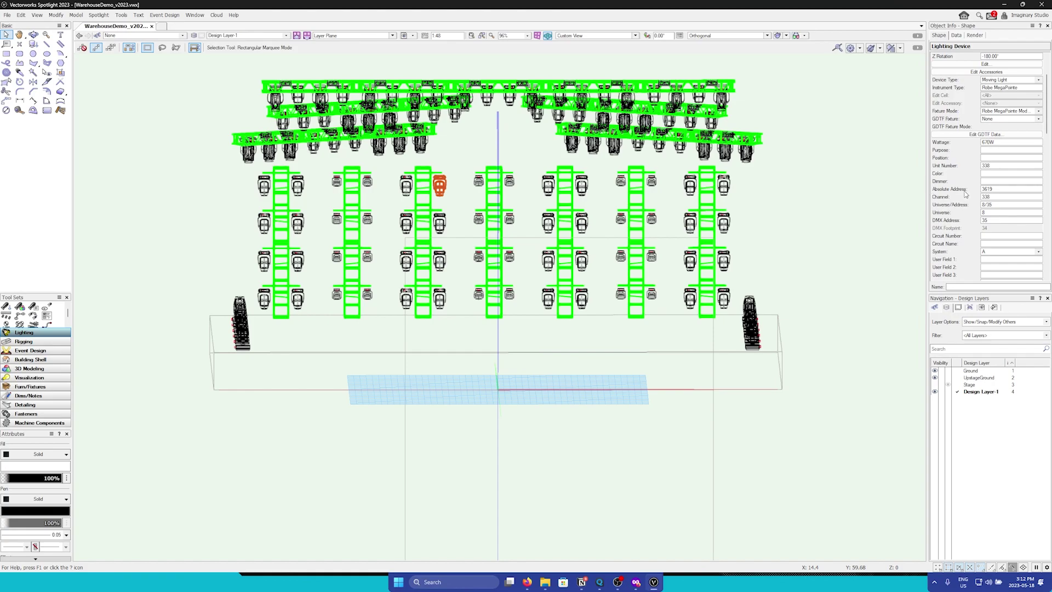
pyautogui.click(953, 198)
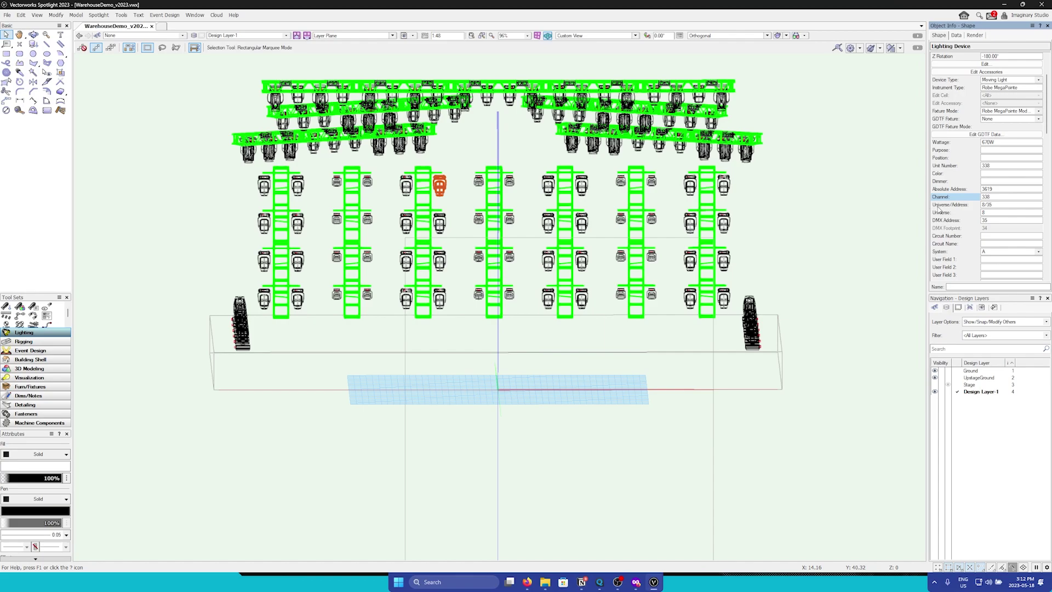
pyautogui.click(939, 206)
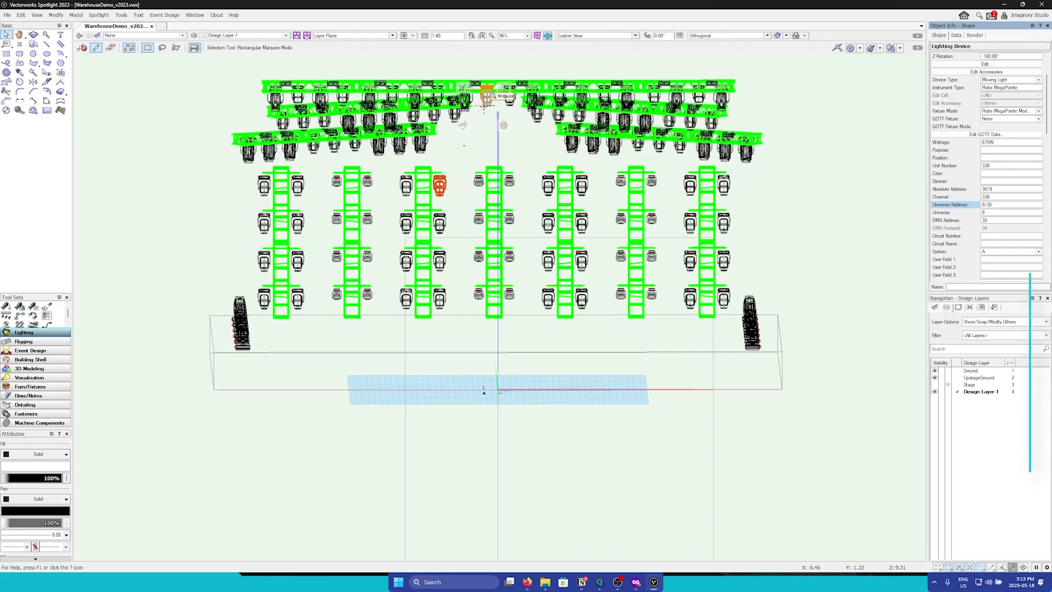
# Deselect, then select all 59 truss symbols with Select Similar and delete them.
pyautogui.press('`')
pyautogui.press('Escape')
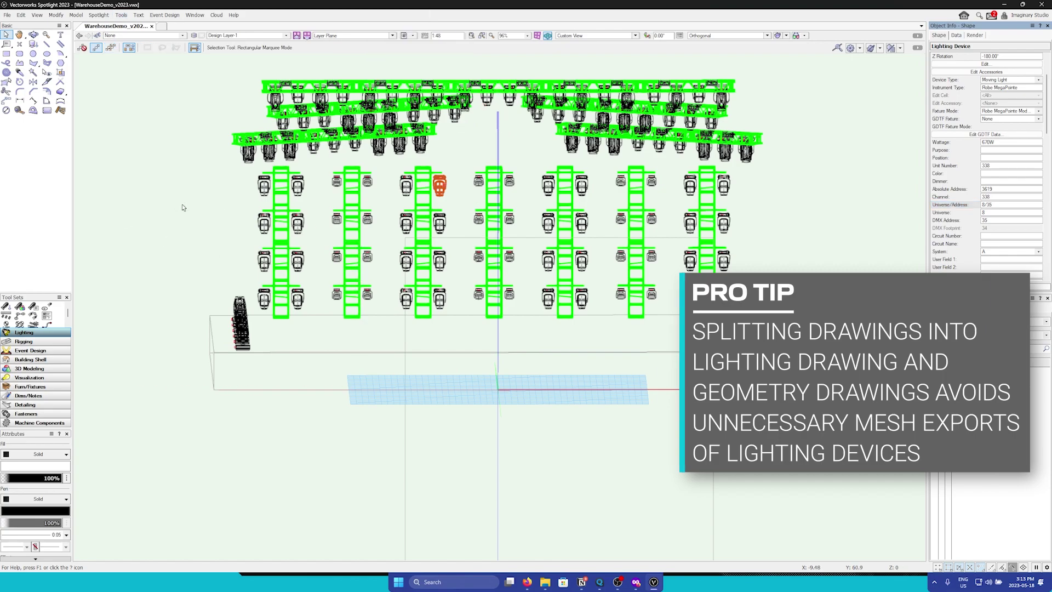
pyautogui.press('Escape')
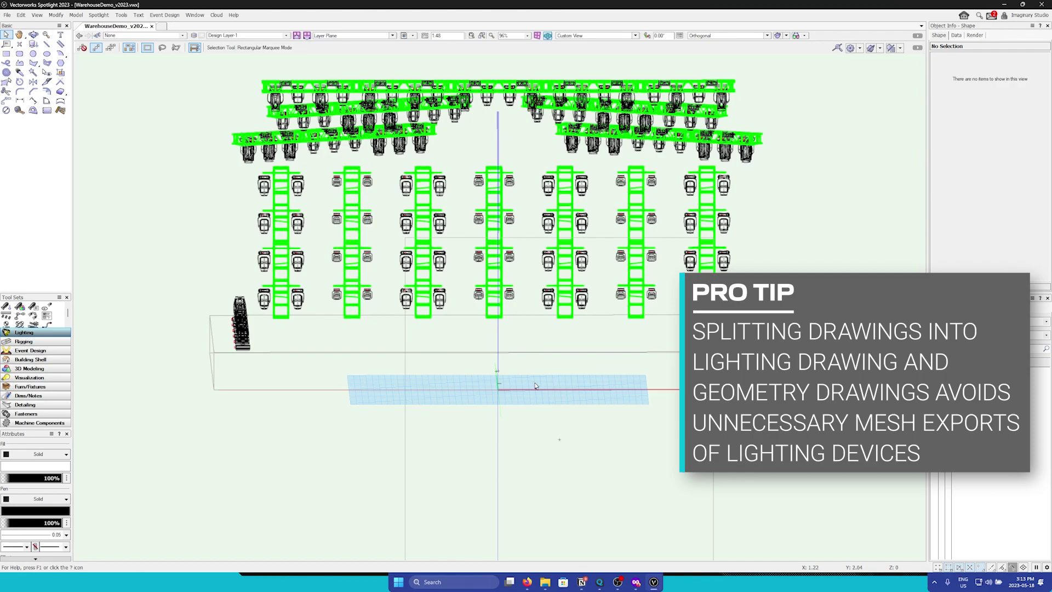
pyautogui.click(34, 72)
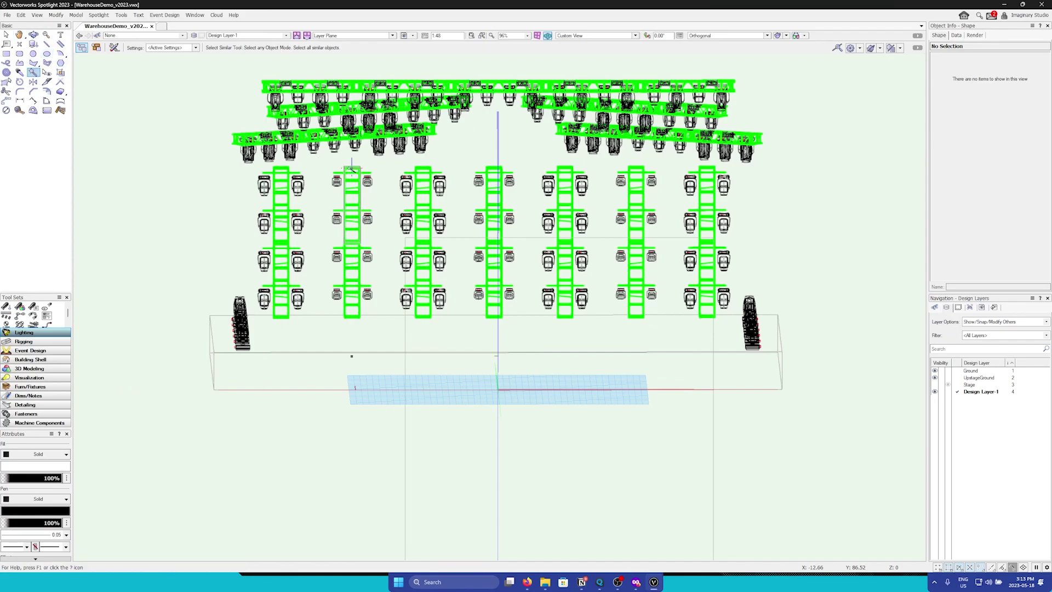
pyautogui.click(428, 179)
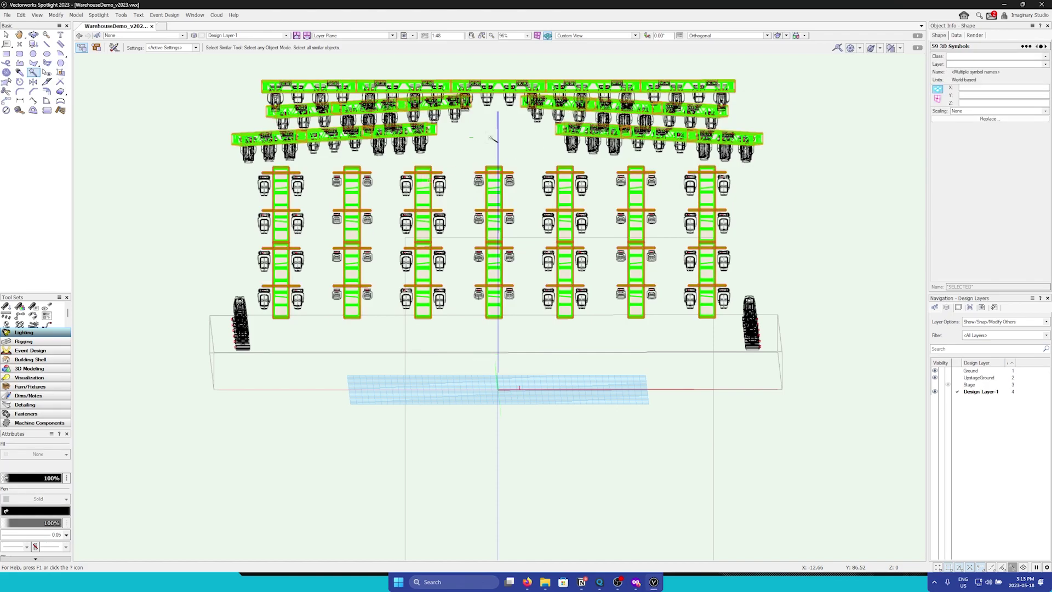
pyautogui.press('Delete')
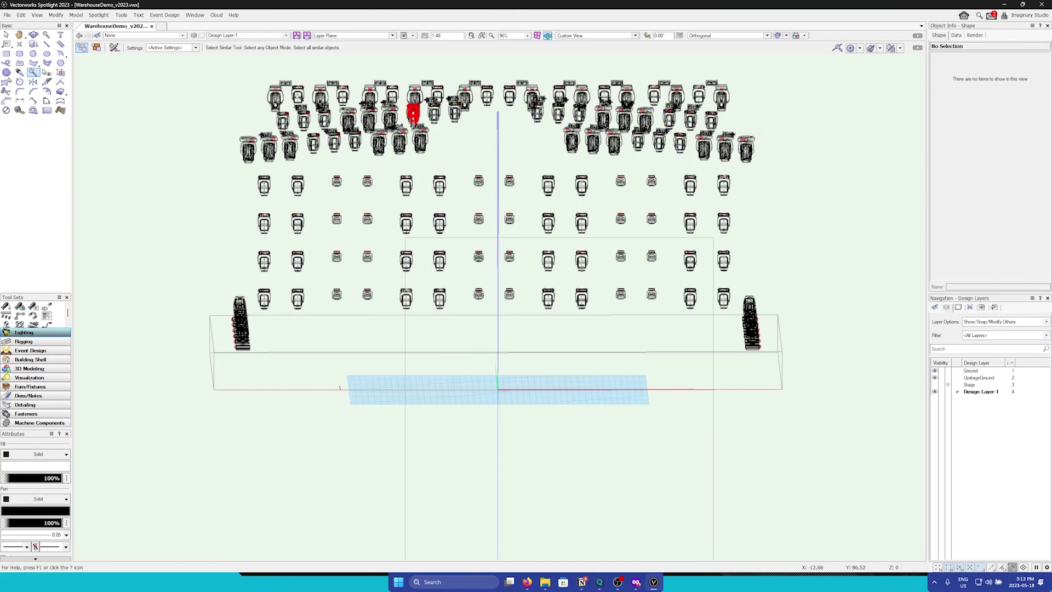
# Save a copy of the drawing as '[Fixtures] WarehouseDemo_v2023 Copy.vwx'.
pyautogui.click(9, 16)
pyautogui.click(50, 105)
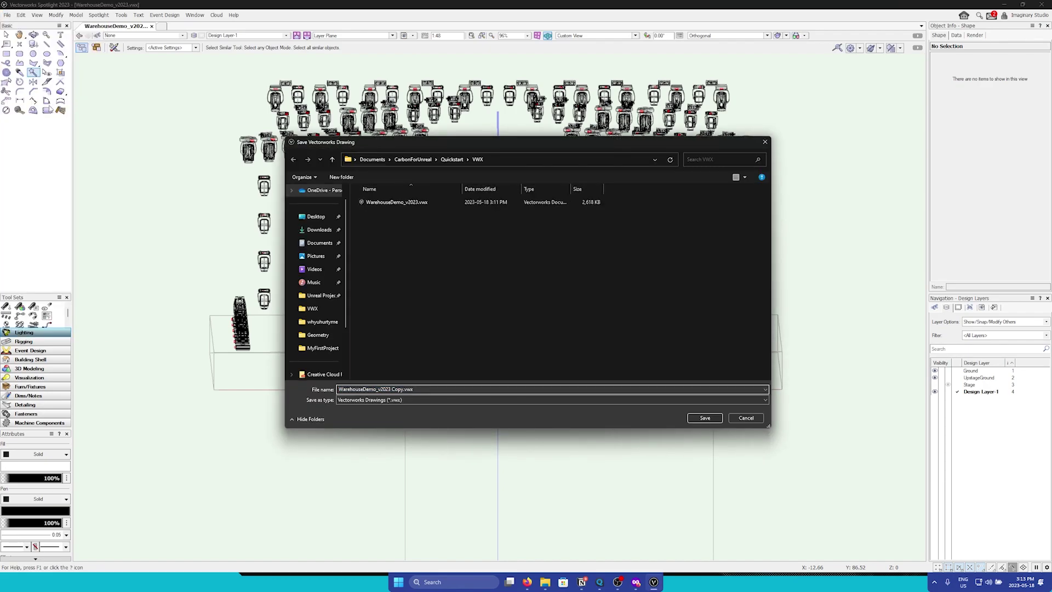
pyautogui.hotkey('ctrl', 'BackSpace')
pyautogui.press('BackSpace')
pyautogui.write('[Fixtures]')
pyautogui.click(714, 418)
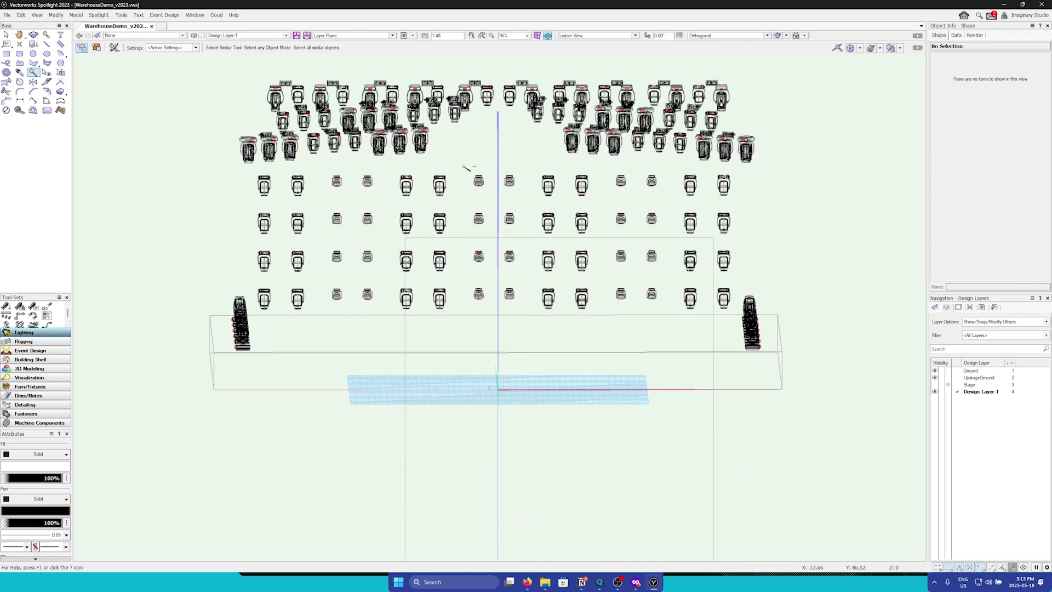
# Undo to restore the trusses, then select and delete every lighting fixture.
pyautogui.hotkey('ctrl', 'z')
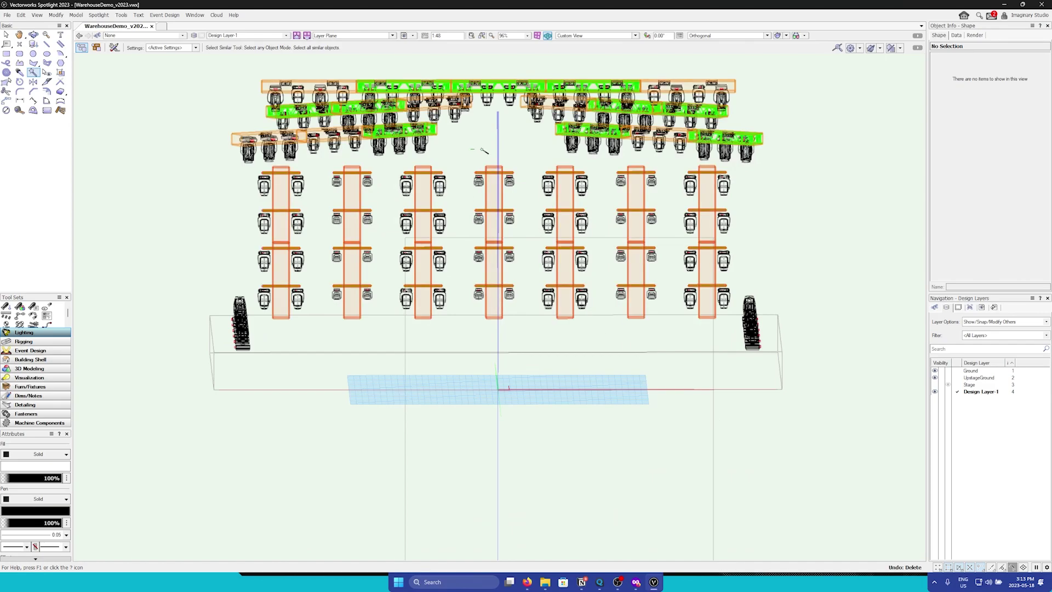
pyautogui.click(484, 151)
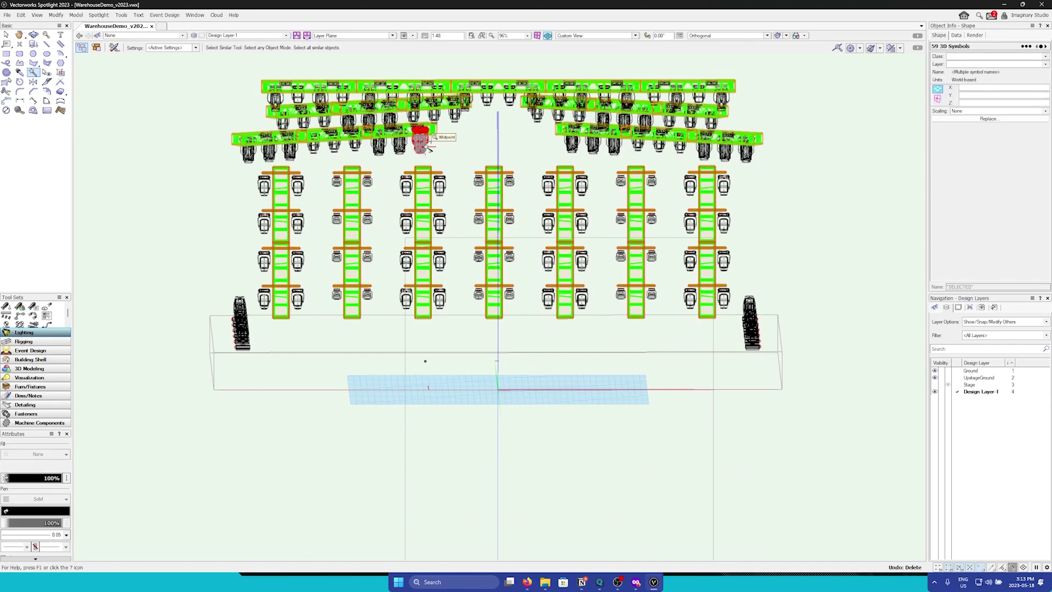
pyautogui.click(428, 147)
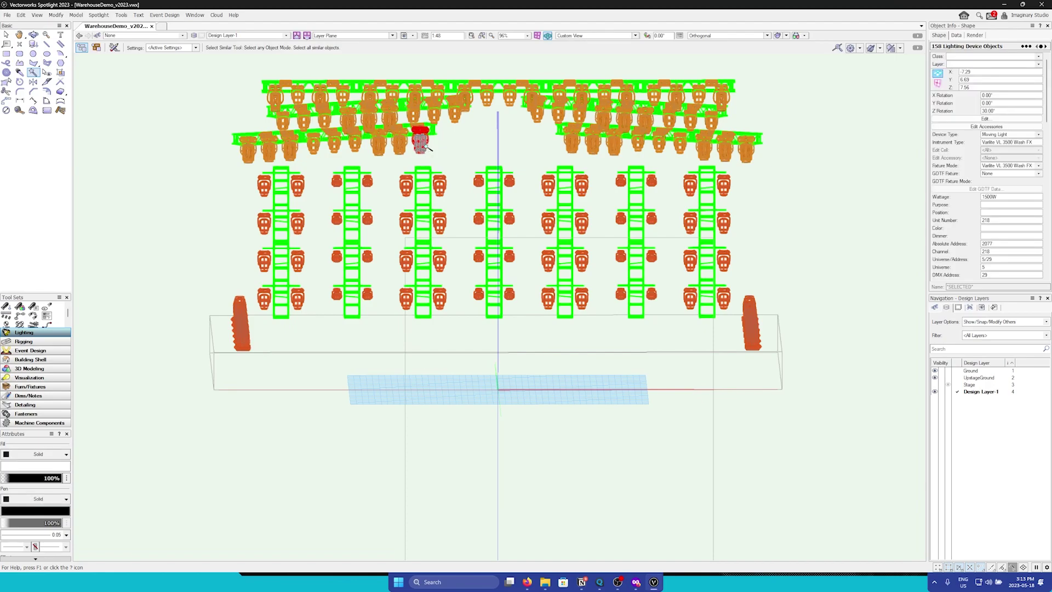
pyautogui.press('Delete')
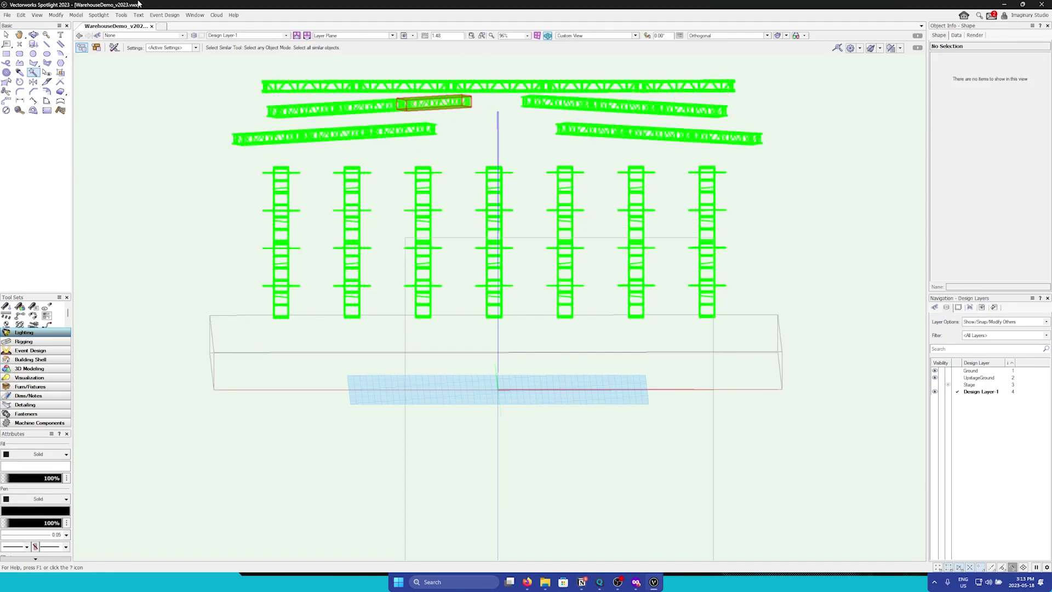
# Save the trusses-only drawing under a '[Geometry]'-prefixed WarehouseDemo file name.
pyautogui.click(7, 15)
pyautogui.click(37, 105)
pyautogui.press('Home')
pyautogui.write('[Geometr')
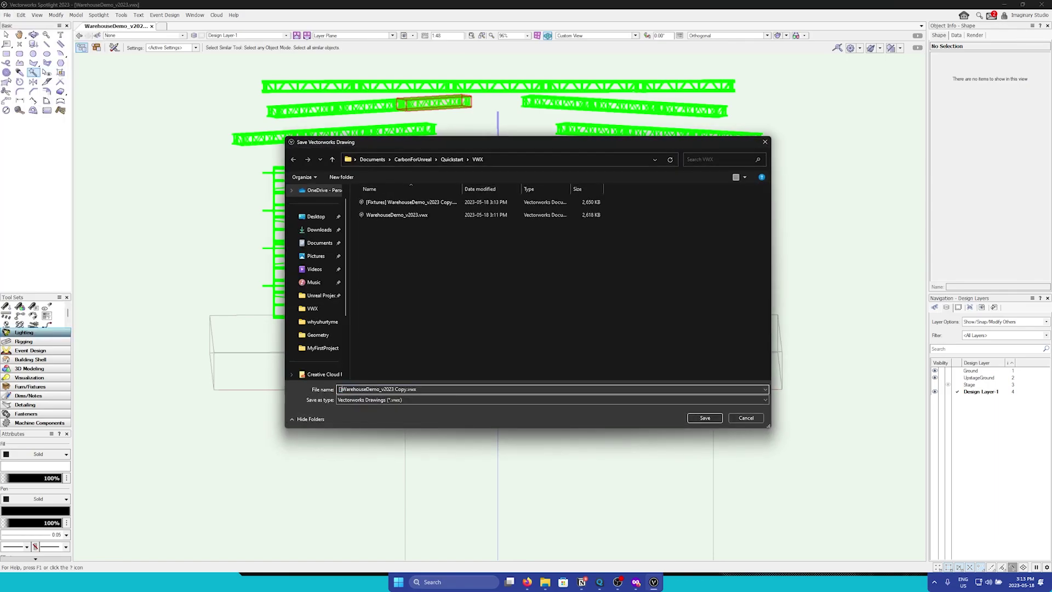
pyautogui.write('y]')
pyautogui.press('Return')
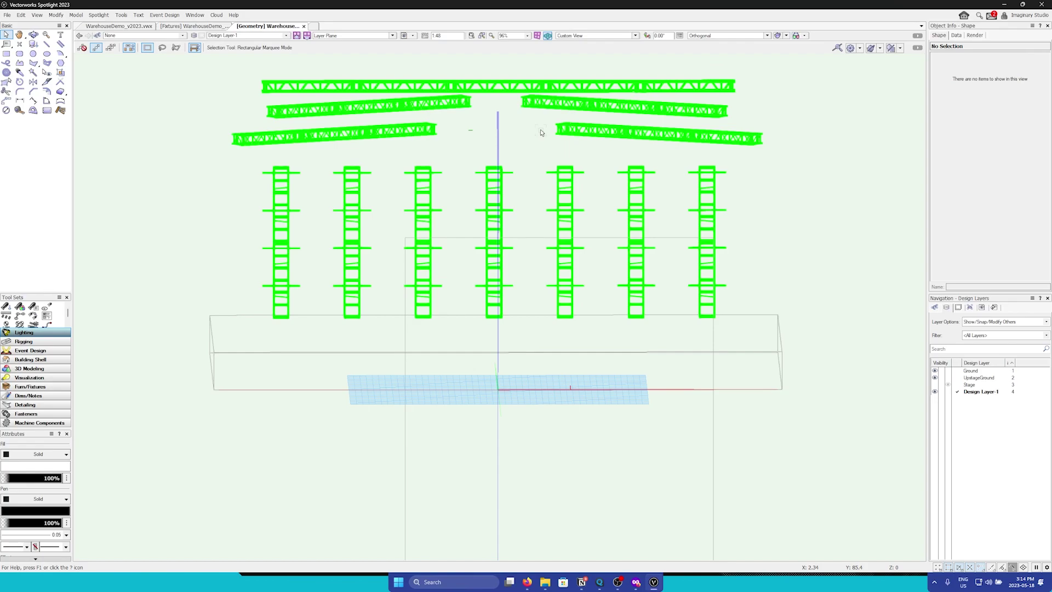
# Export the drawing to FBX without cameras, lights or materials.
pyautogui.middleClick(541, 132)
pyautogui.click(7, 15)
pyautogui.moveTo(50, 253)
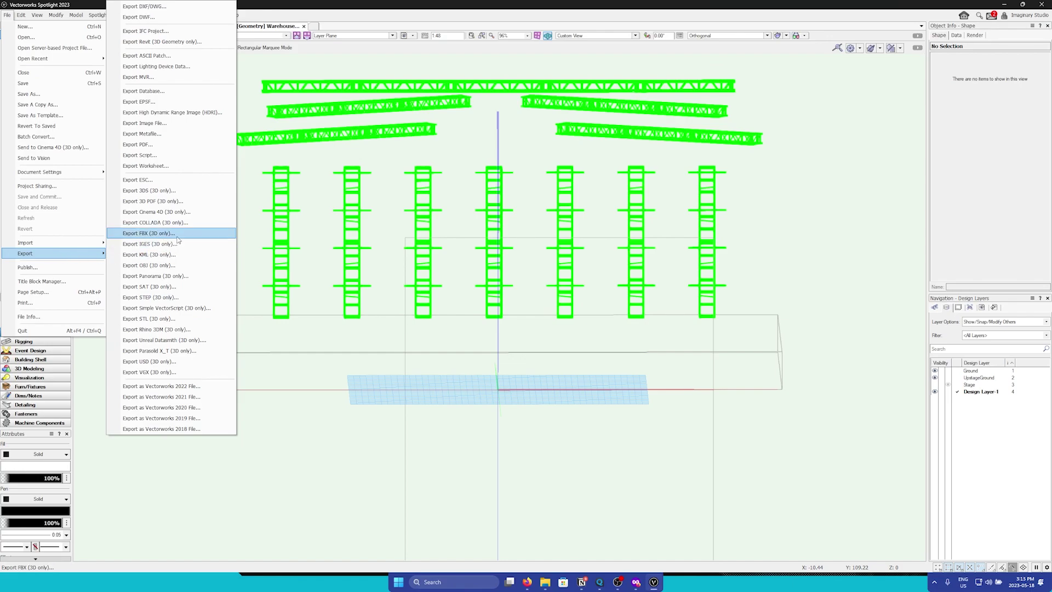
pyautogui.click(149, 233)
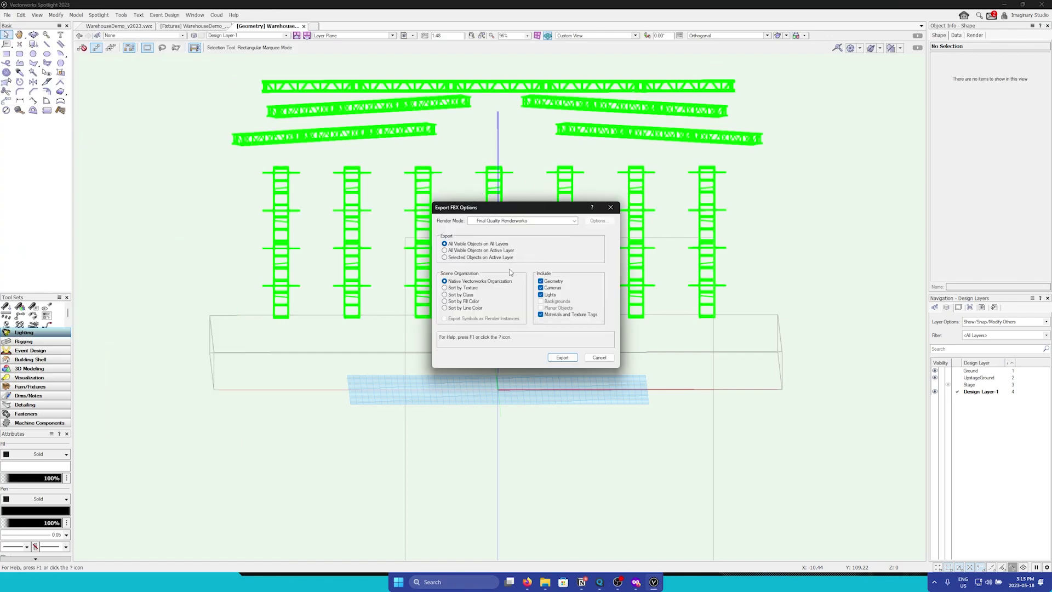
pyautogui.click(540, 288)
pyautogui.click(541, 294)
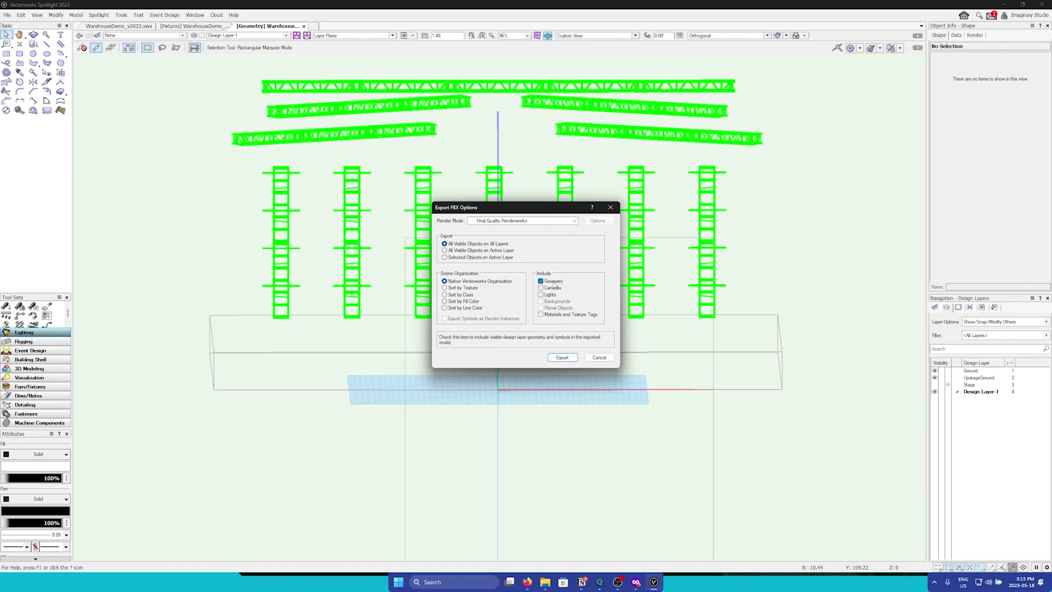
pyautogui.click(563, 357)
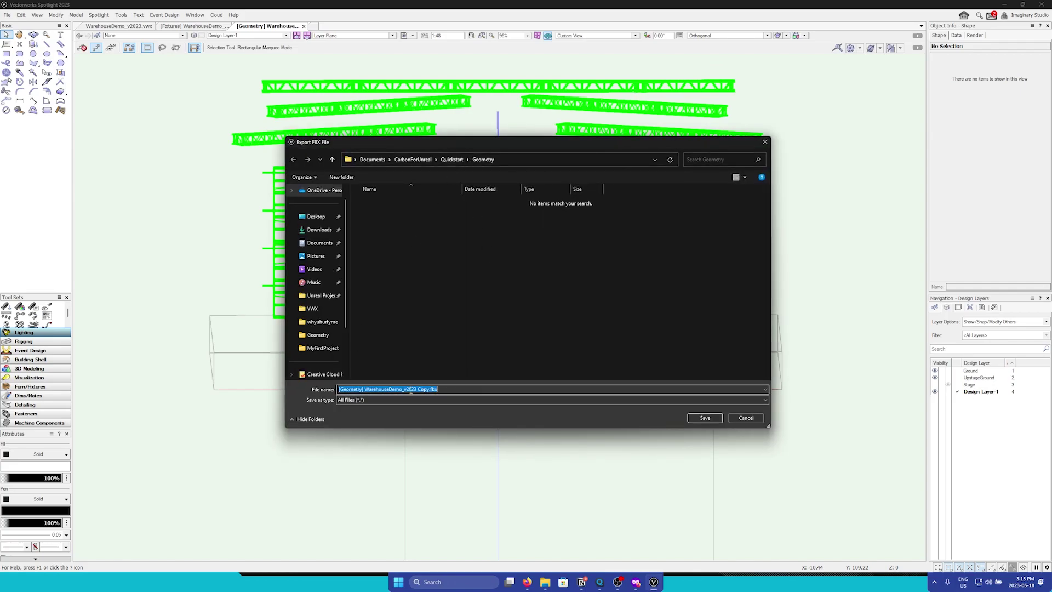
# Save the FBX as WarehouseDemo_v2023.fbx in the Geometry folder.
pyautogui.click(429, 390)
pyautogui.press('BackSpace')
pyautogui.press('BackSpace')
pyautogui.press('BackSpace')
pyautogui.press('BackSpace')
pyautogui.press('BackSpace')
pyautogui.moveTo(365, 390); pyautogui.dragTo(338, 390)
pyautogui.press('BackSpace')
pyautogui.click(703, 418)
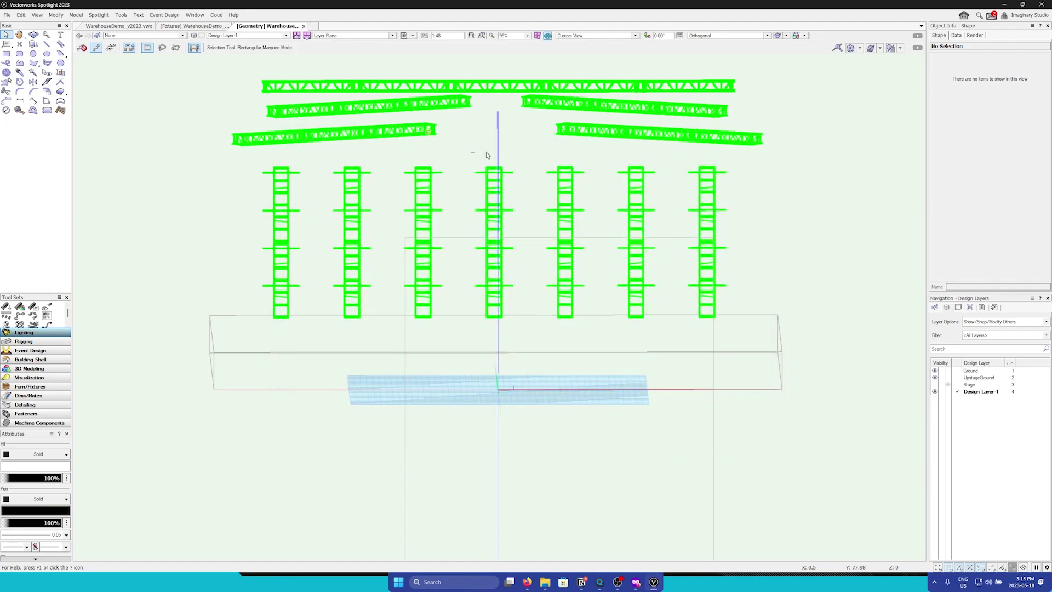
# Start an Unreal Datasmith export with Quality set to Medium.
pyautogui.click(7, 16)
pyautogui.moveTo(35, 257)
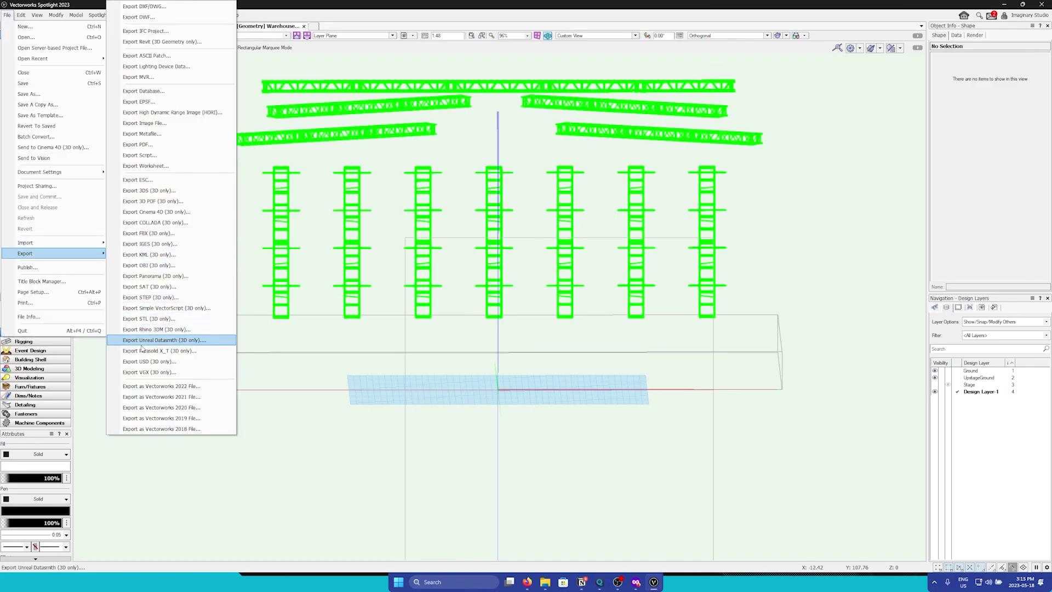
pyautogui.click(174, 340)
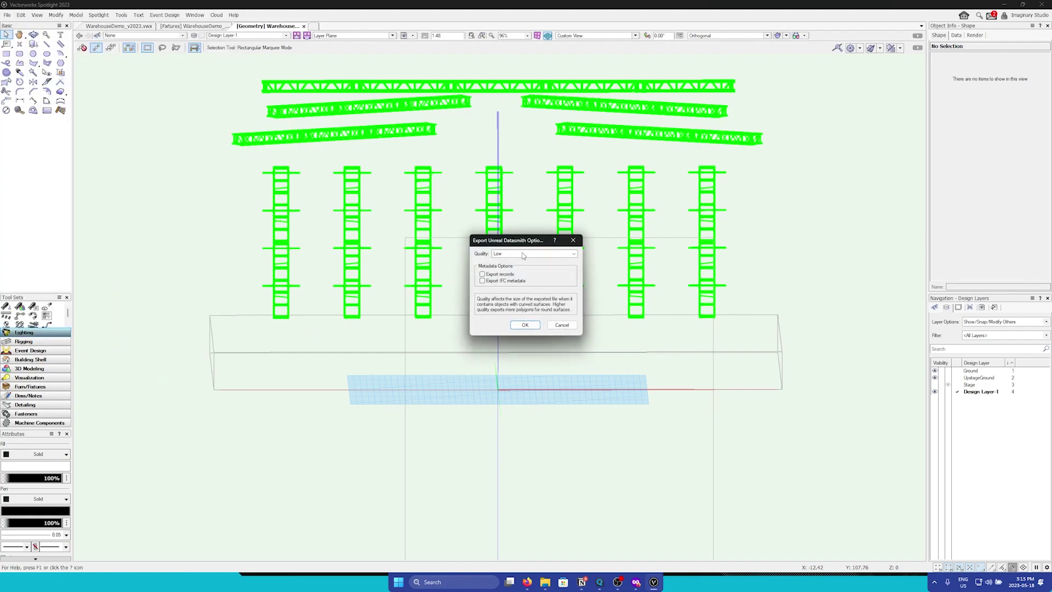
pyautogui.click(523, 254)
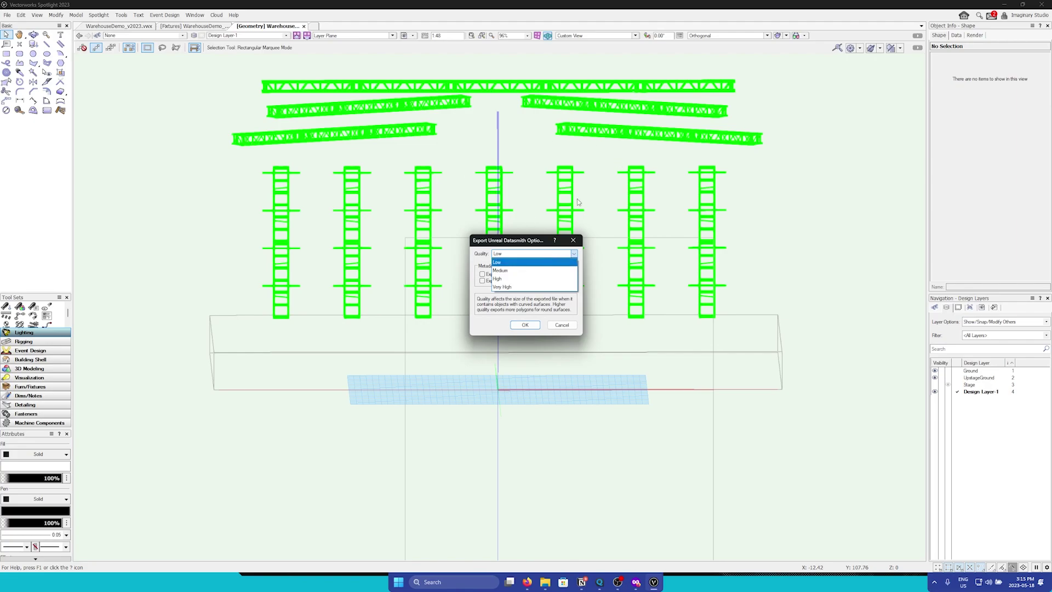
pyautogui.click(506, 271)
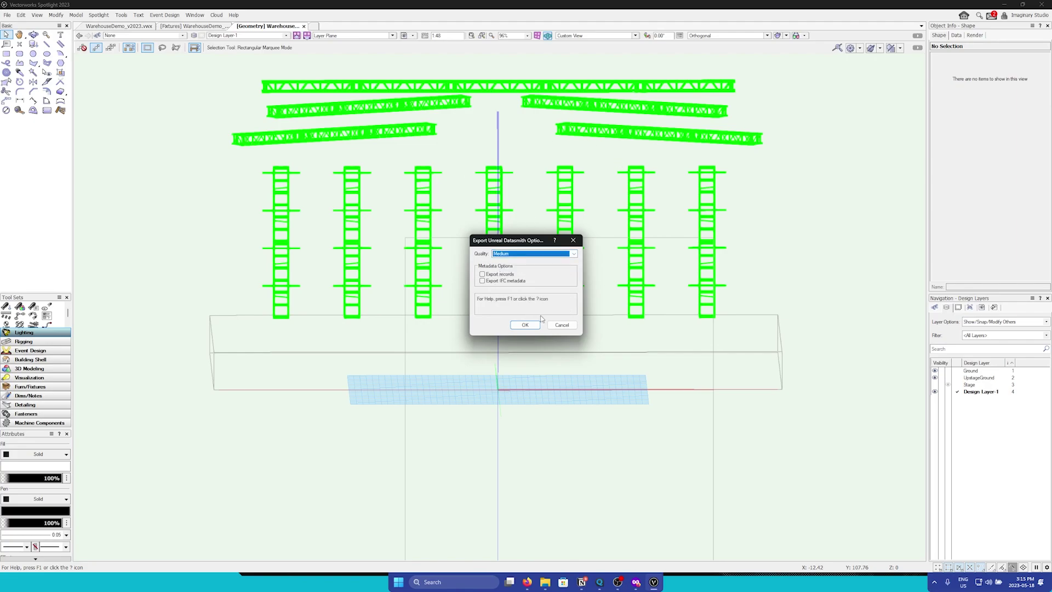
pyautogui.click(525, 325)
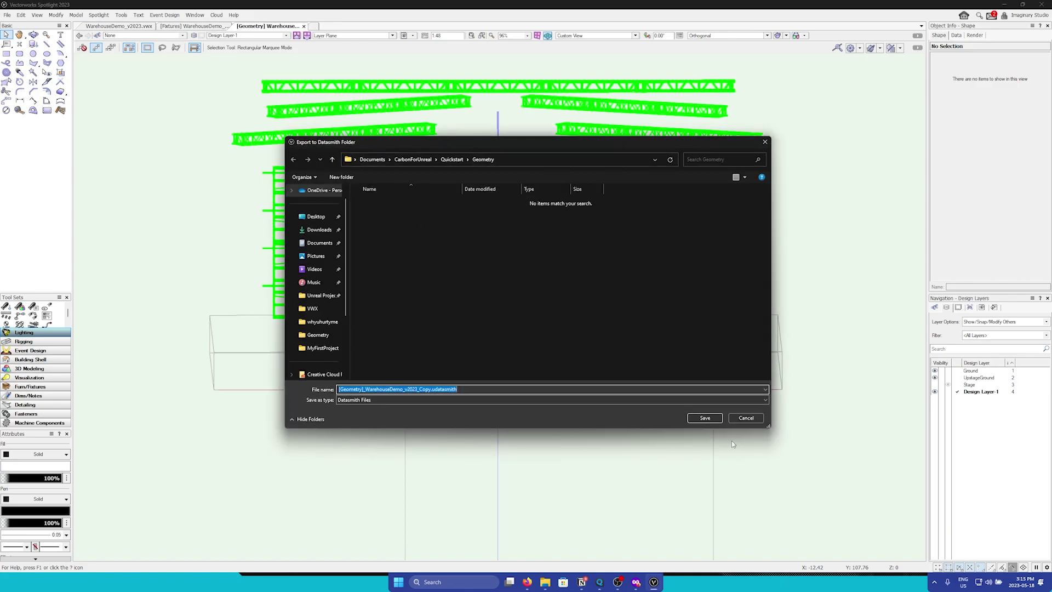
# Save the export as WarehouseDemo_v2023.udatasmith in the Geometry folder.
pyautogui.click(364, 390)
pyautogui.press('BackSpace')
pyautogui.press('BackSpace')
pyautogui.press('BackSpace')
pyautogui.press('BackSpace')
pyautogui.press('BackSpace')
pyautogui.press('BackSpace')
pyautogui.press('BackSpace')
pyautogui.press('BackSpace')
pyautogui.press('BackSpace')
pyautogui.press('BackSpace')
pyautogui.press('BackSpace')
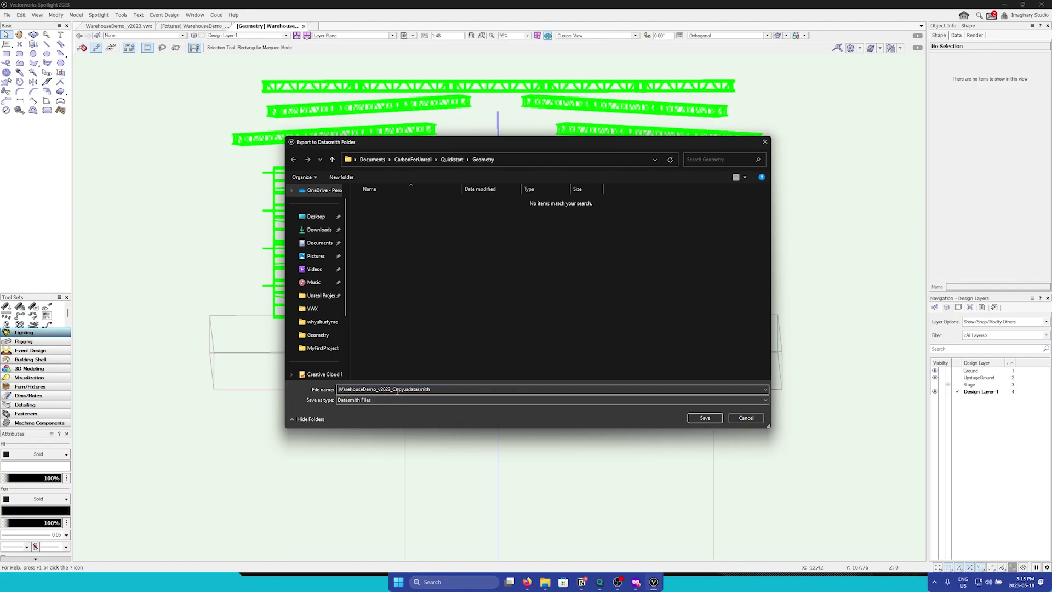
pyautogui.click(405, 391)
pyautogui.press('BackSpace')
pyautogui.press('BackSpace')
pyautogui.press('BackSpace')
pyautogui.press('BackSpace')
pyautogui.press('BackSpace')
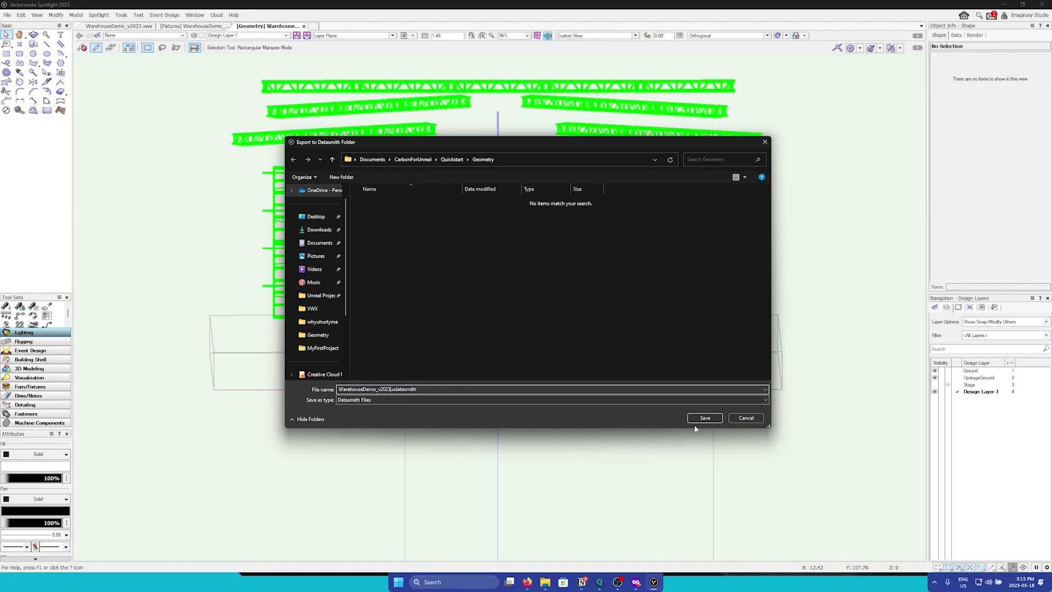
pyautogui.click(706, 419)
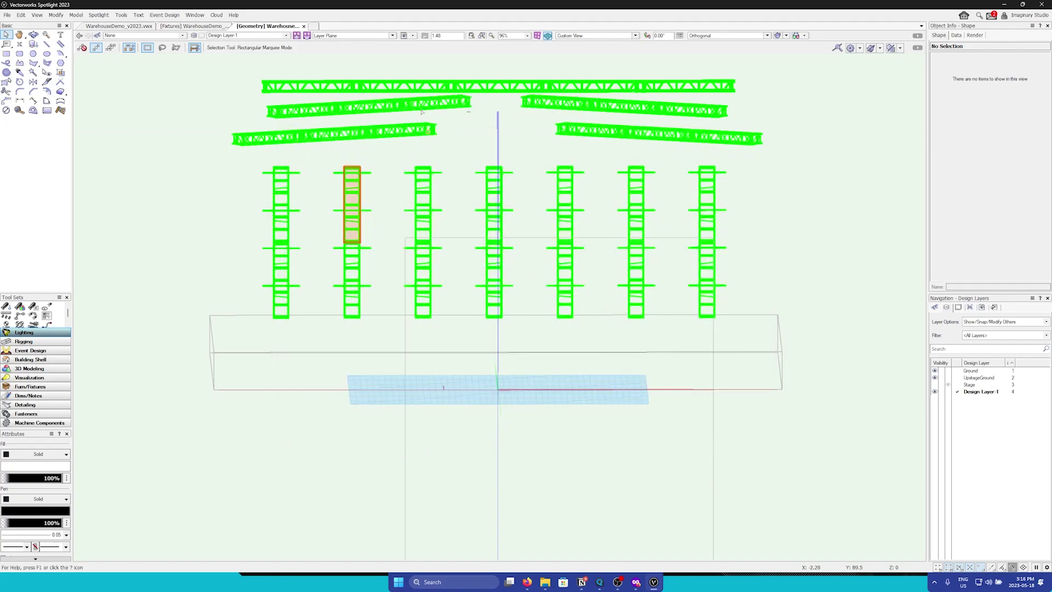
# Switch to the [Fixtures] WarehouseDemo document.
pyautogui.click(199, 27)
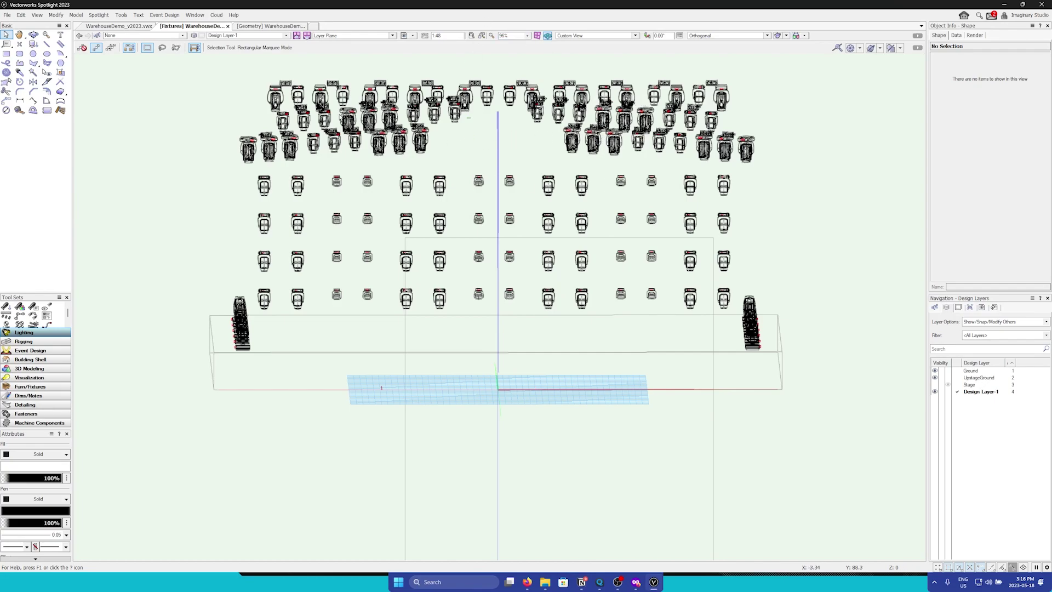
# Export MVR of the 150 lighting devices with Stage Deck excluded, saving to Quickstart > MVR.
pyautogui.click(9, 16)
pyautogui.moveTo(32, 256)
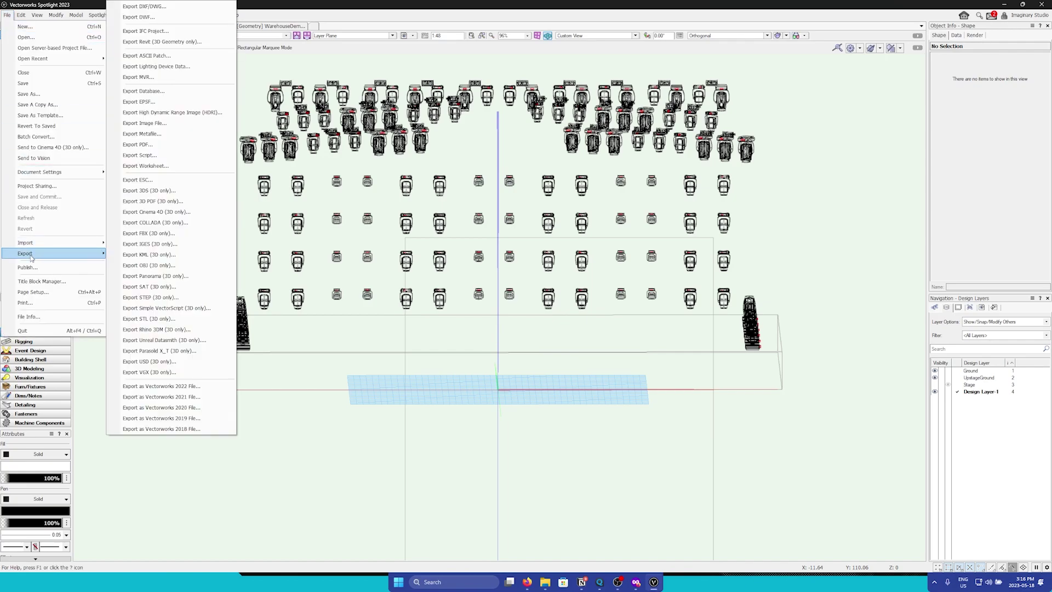
pyautogui.click(160, 78)
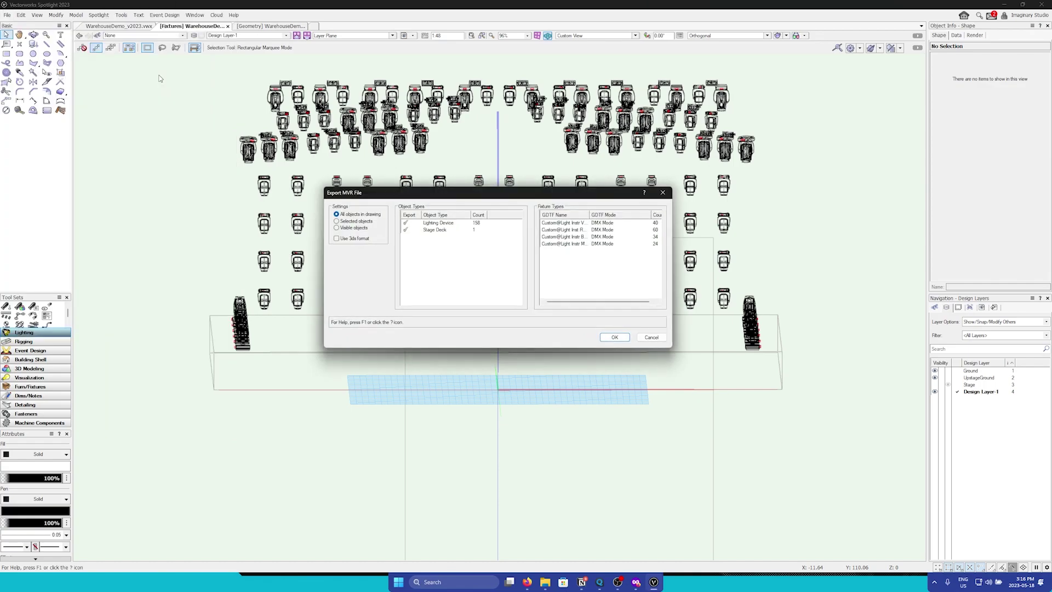
pyautogui.click(406, 229)
pyautogui.click(430, 222)
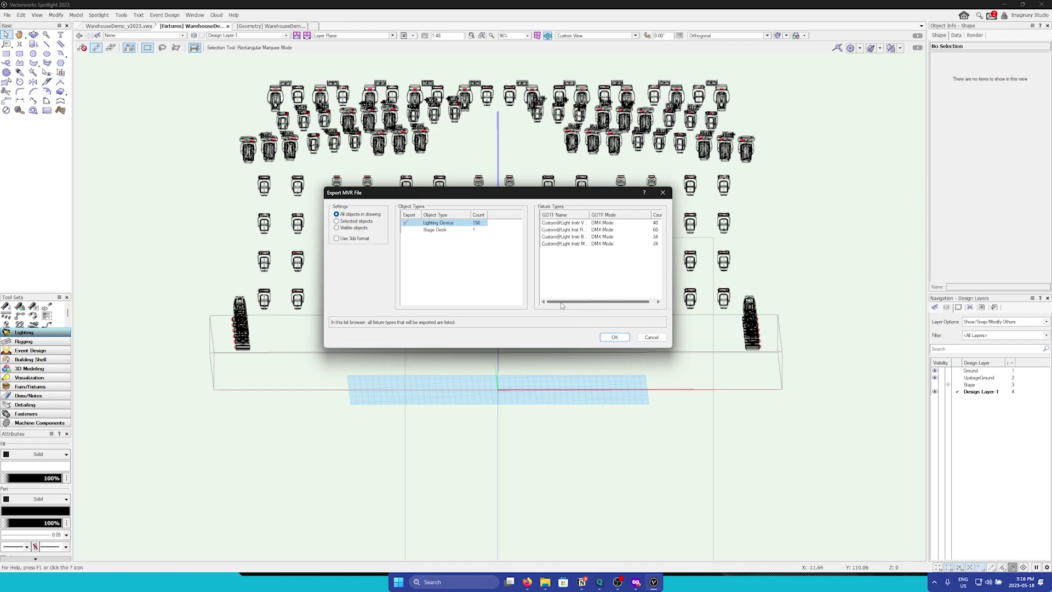
pyautogui.click(565, 243)
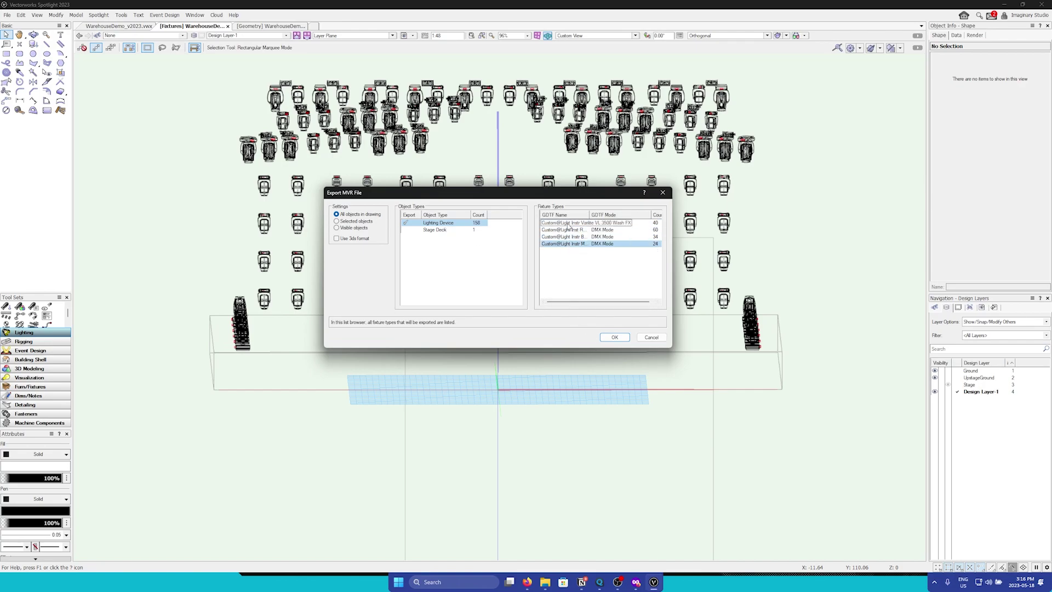
pyautogui.click(568, 225)
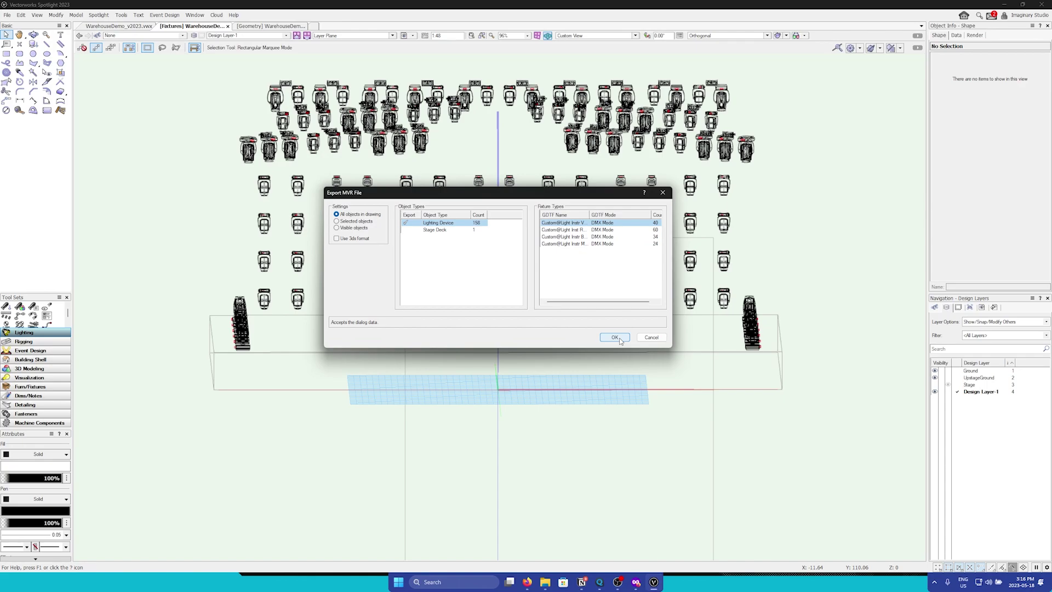
pyautogui.click(615, 338)
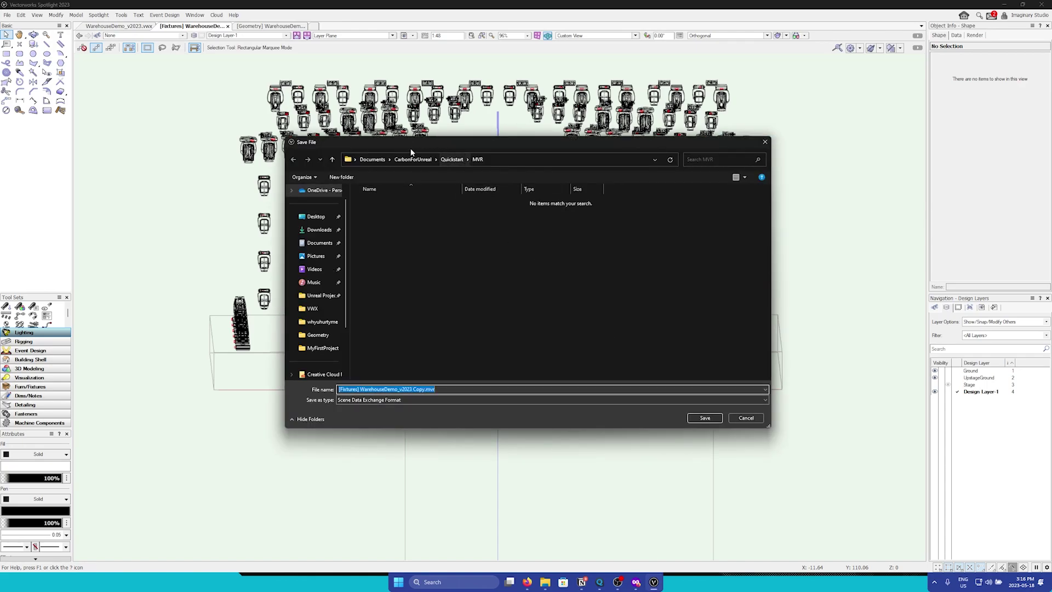
pyautogui.click(452, 159)
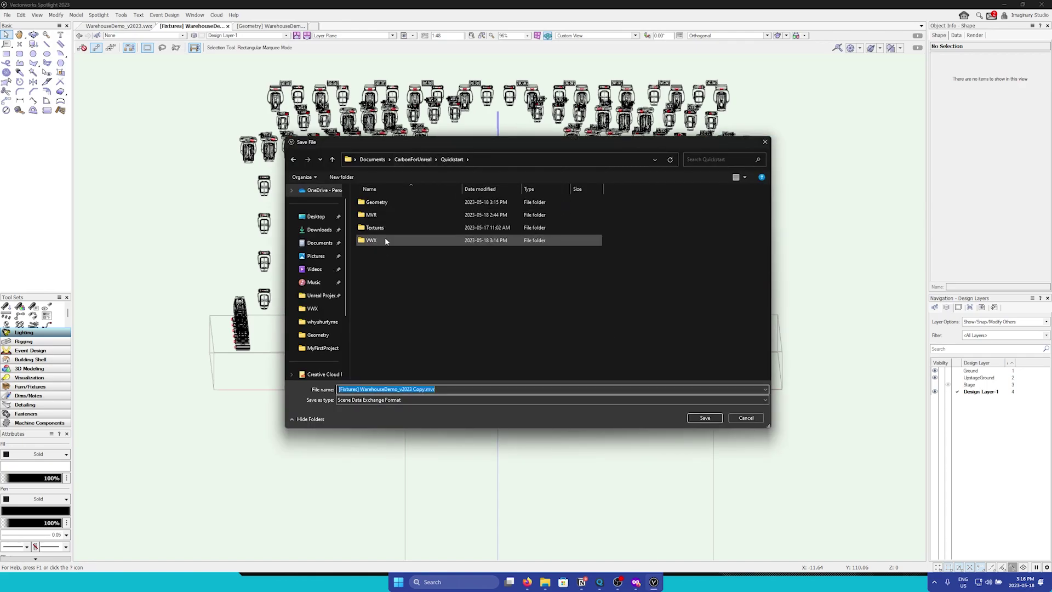
pyautogui.doubleClick(399, 215)
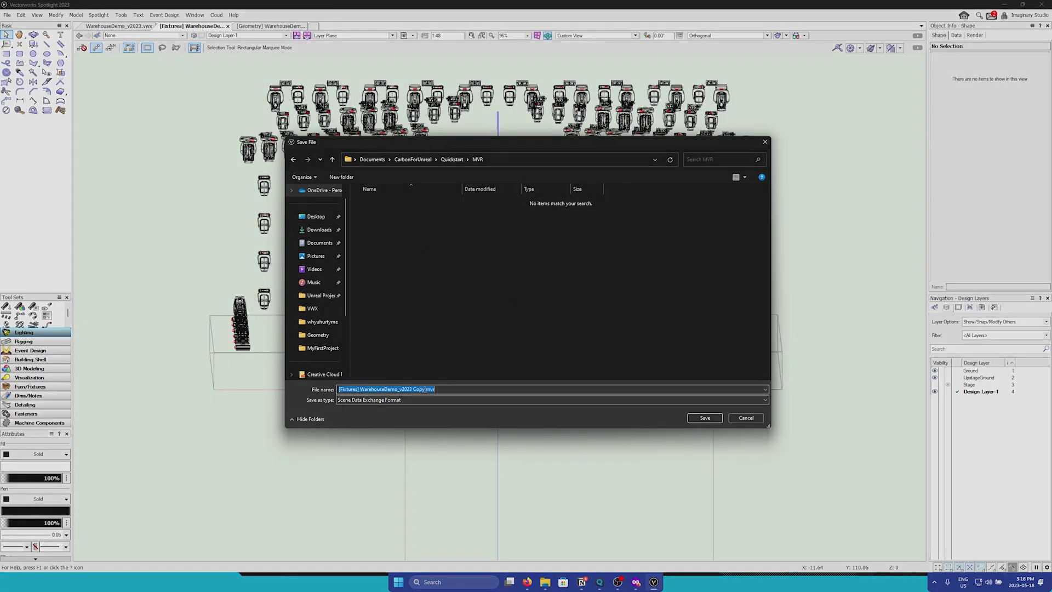